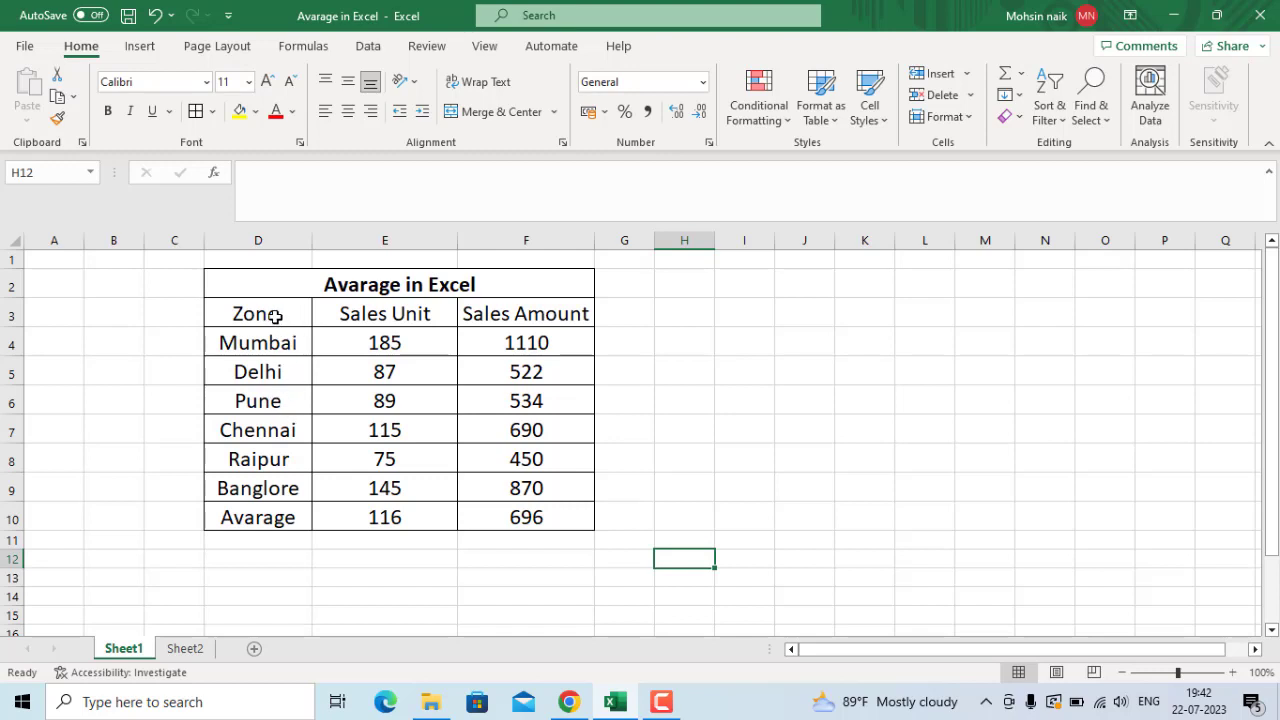
# Step: Walk through the sales table: the Zone header, the Sales Amount values F4:F9 and Mumbai's Sales Unit
pyautogui.click(275, 317)
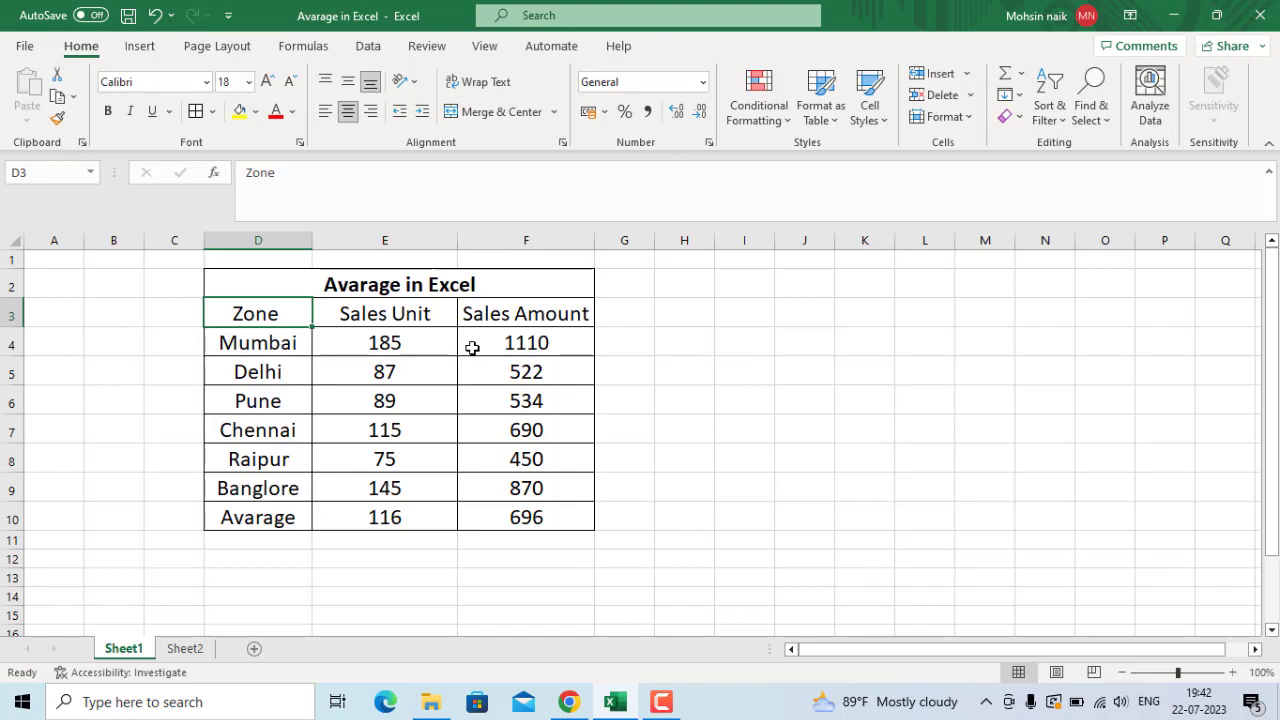
pyautogui.click(378, 342)
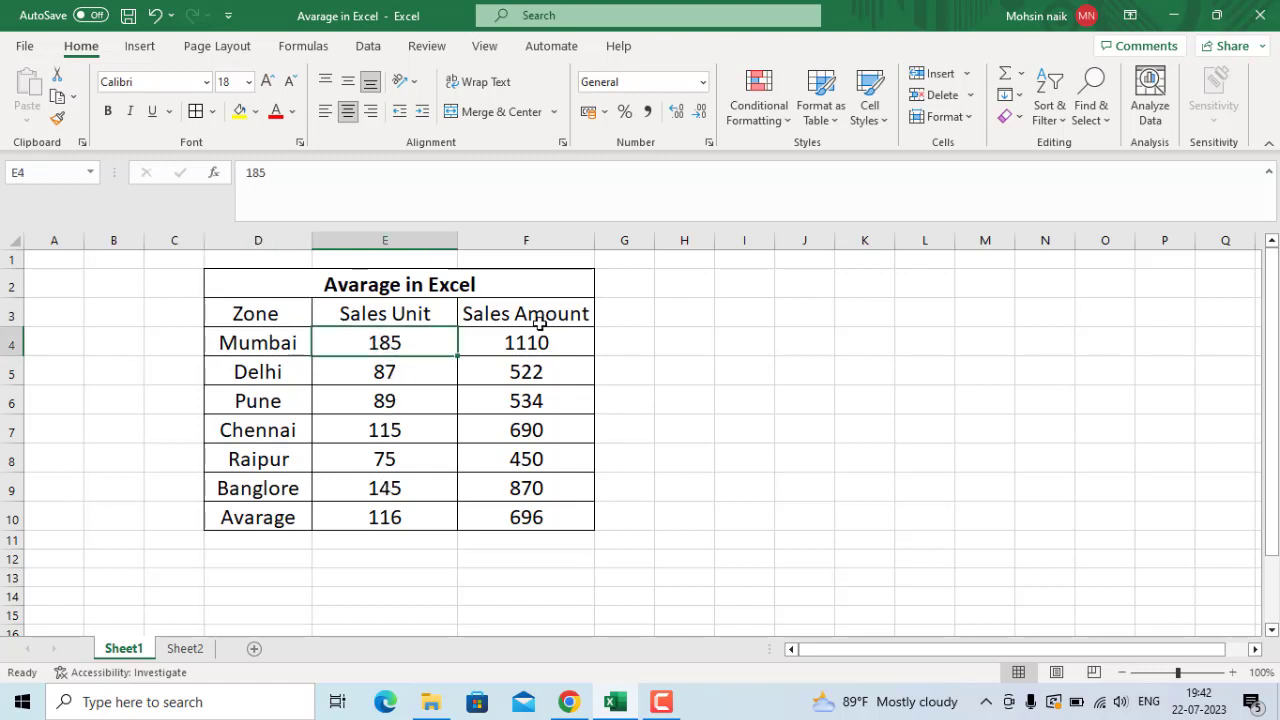
pyautogui.moveTo(537, 342); pyautogui.dragTo(541, 477)
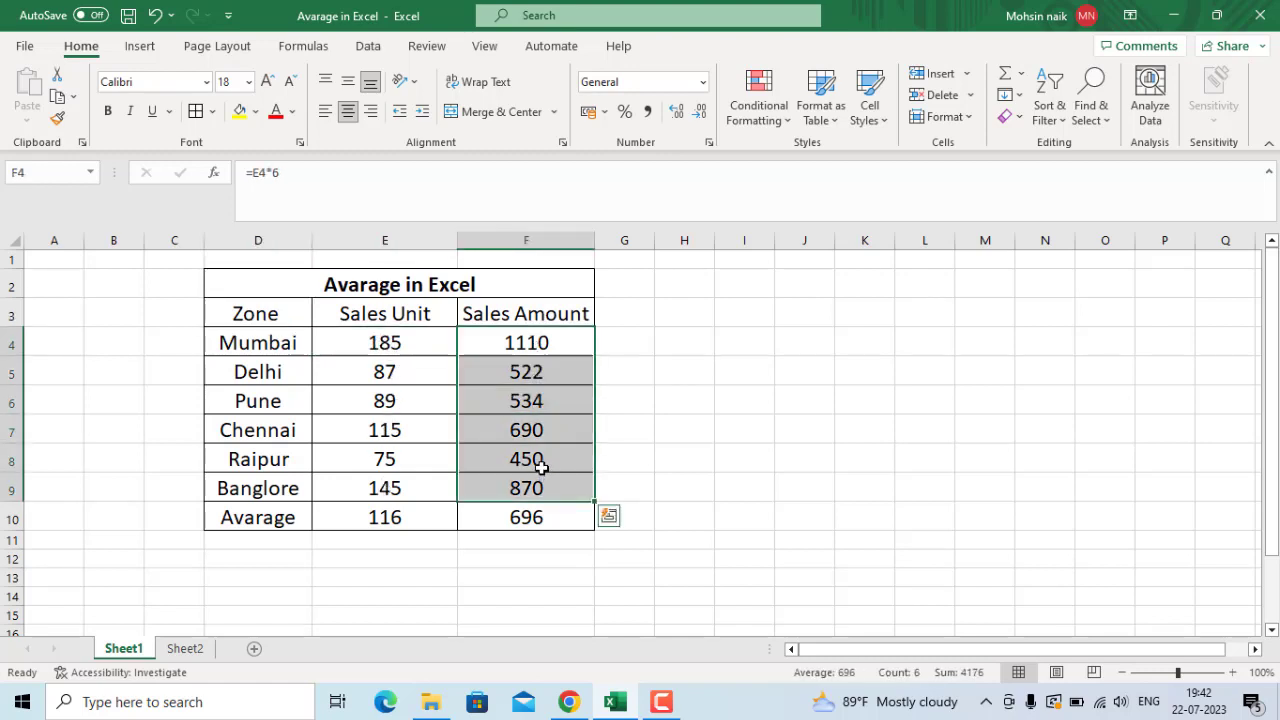
pyautogui.click(689, 398)
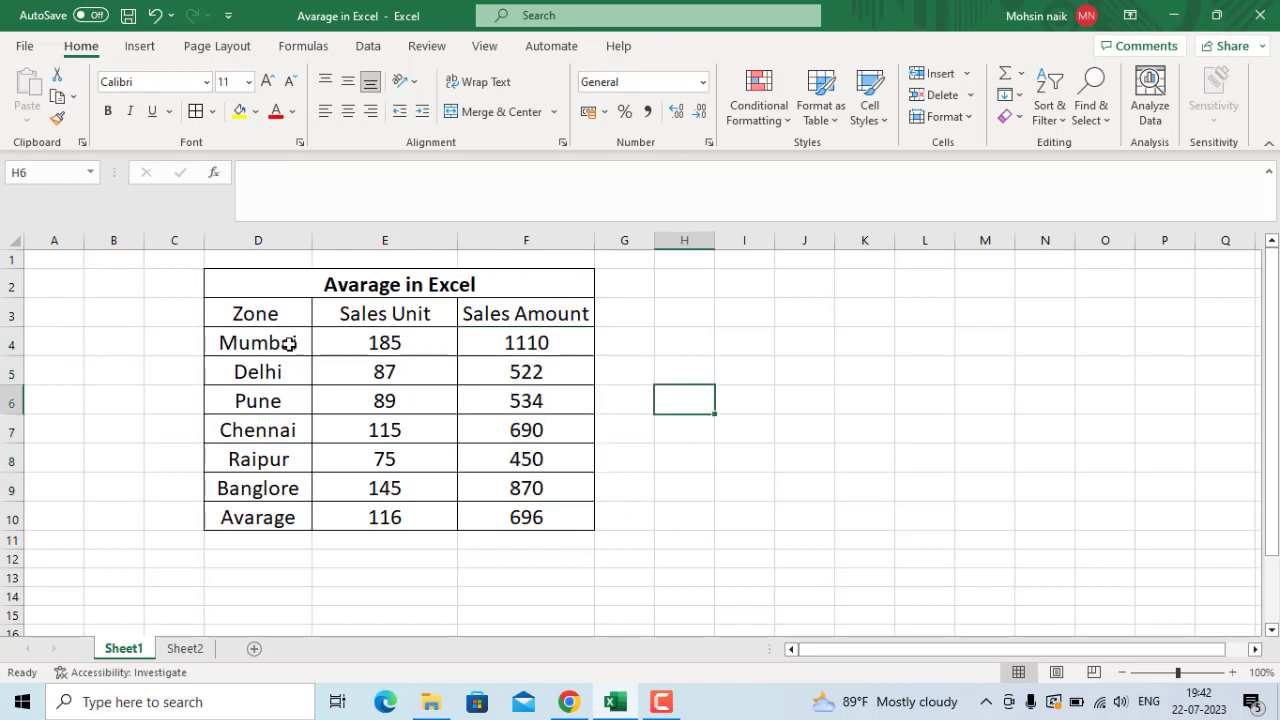
pyautogui.click(394, 340)
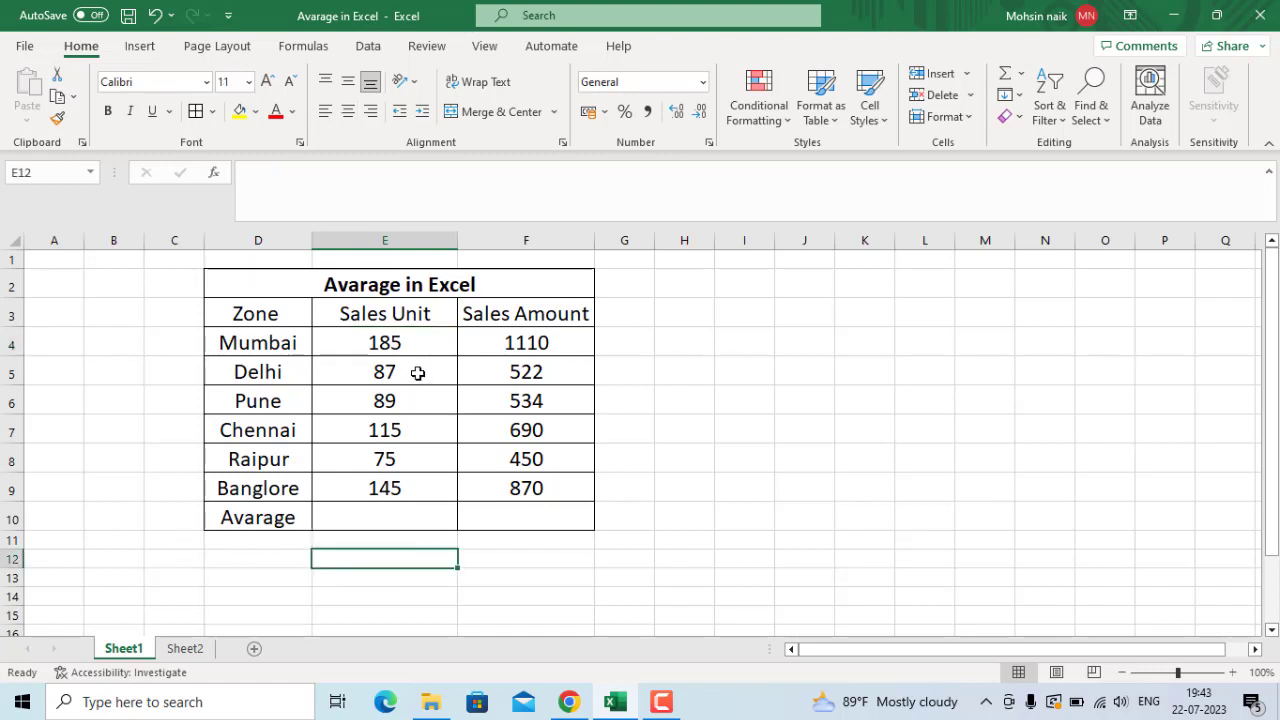
# Step: Enter =AVERAGE(E4:E9) in E10 so the Sales Unit average reads 116
pyautogui.click(402, 512)
pyautogui.click(508, 512)
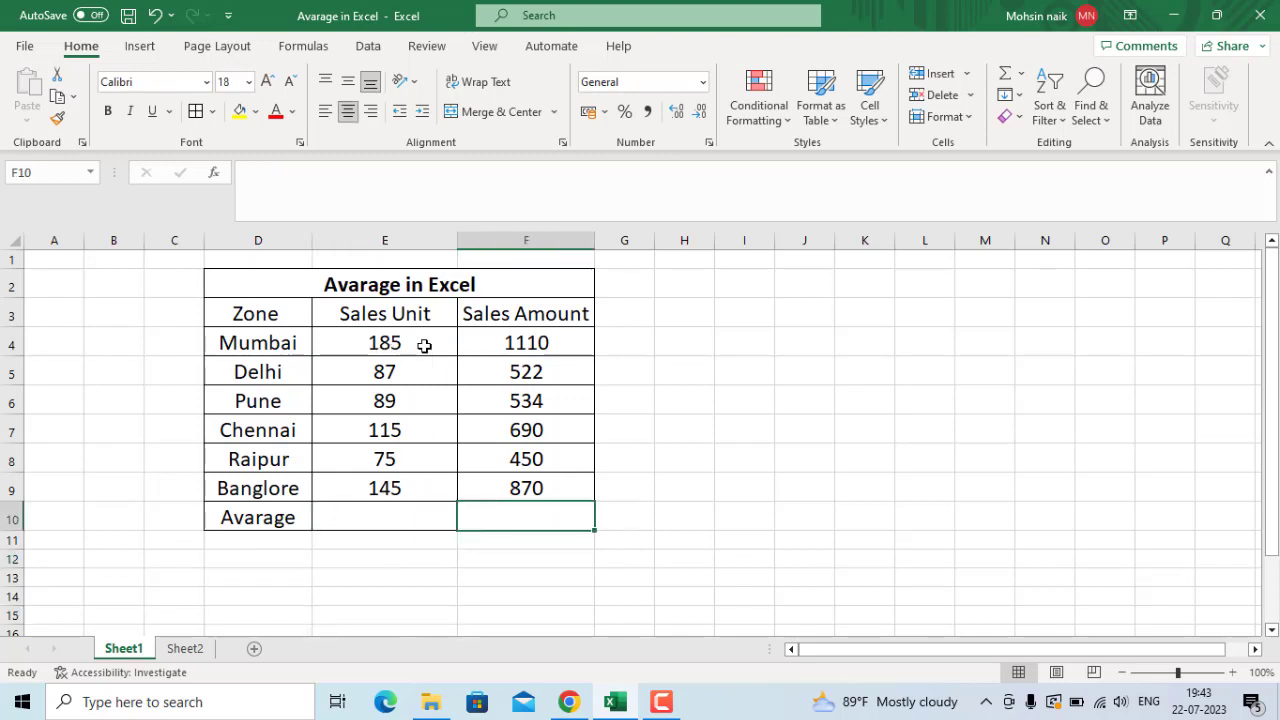
pyautogui.click(370, 507)
pyautogui.write('=')
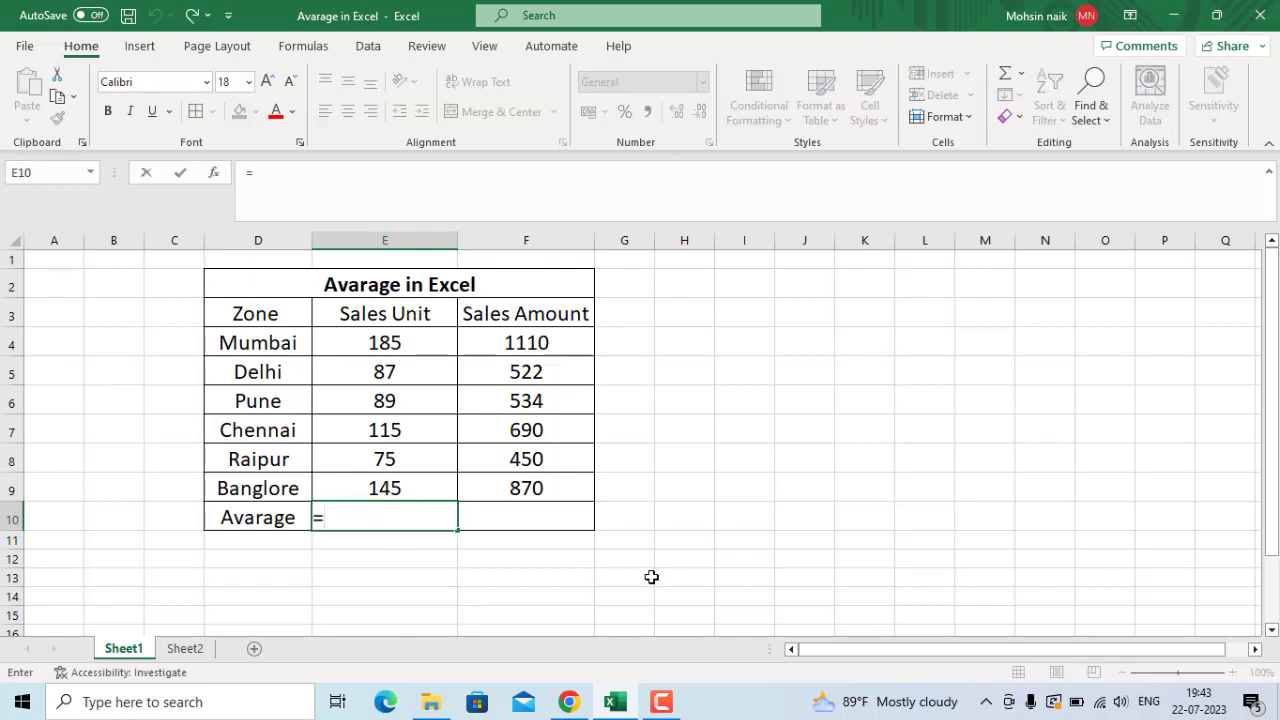
pyautogui.write('ava')
pyautogui.press('BackSpace')
pyautogui.write('e')
pyautogui.press('Tab')
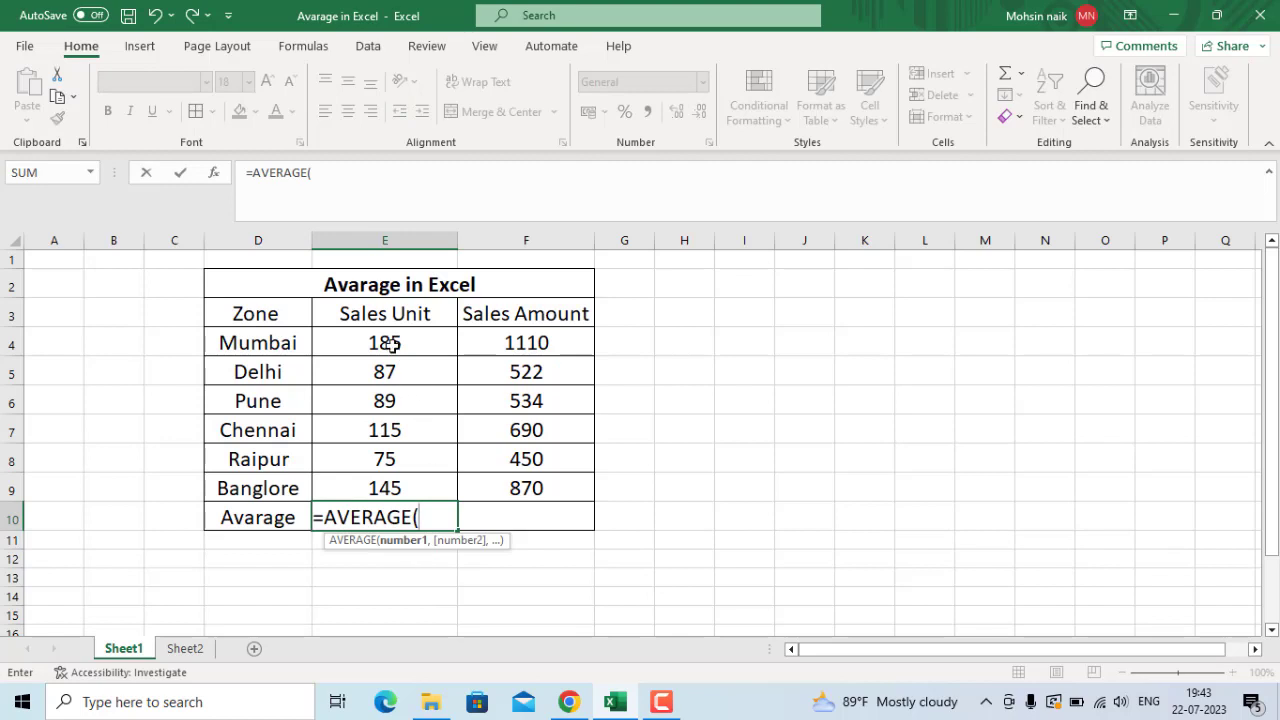
pyautogui.moveTo(390, 344); pyautogui.dragTo(378, 483)
pyautogui.write(')')
pyautogui.press('Return')
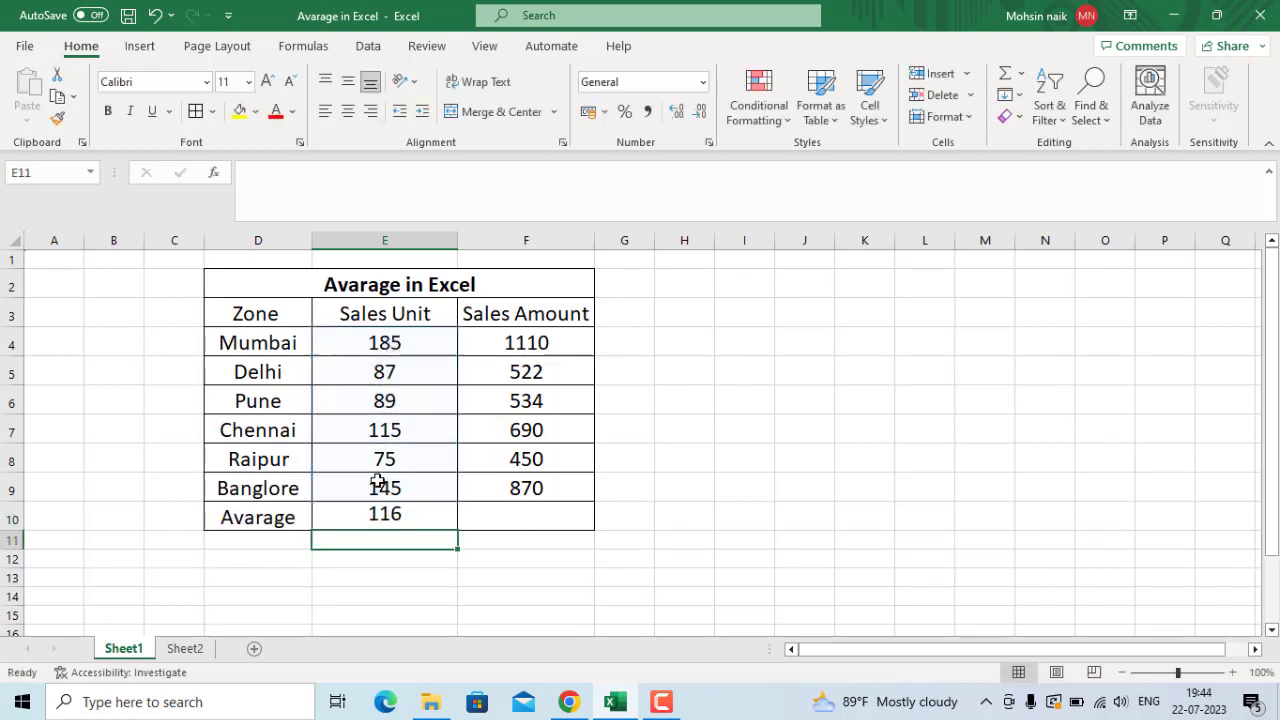
pyautogui.click(415, 521)
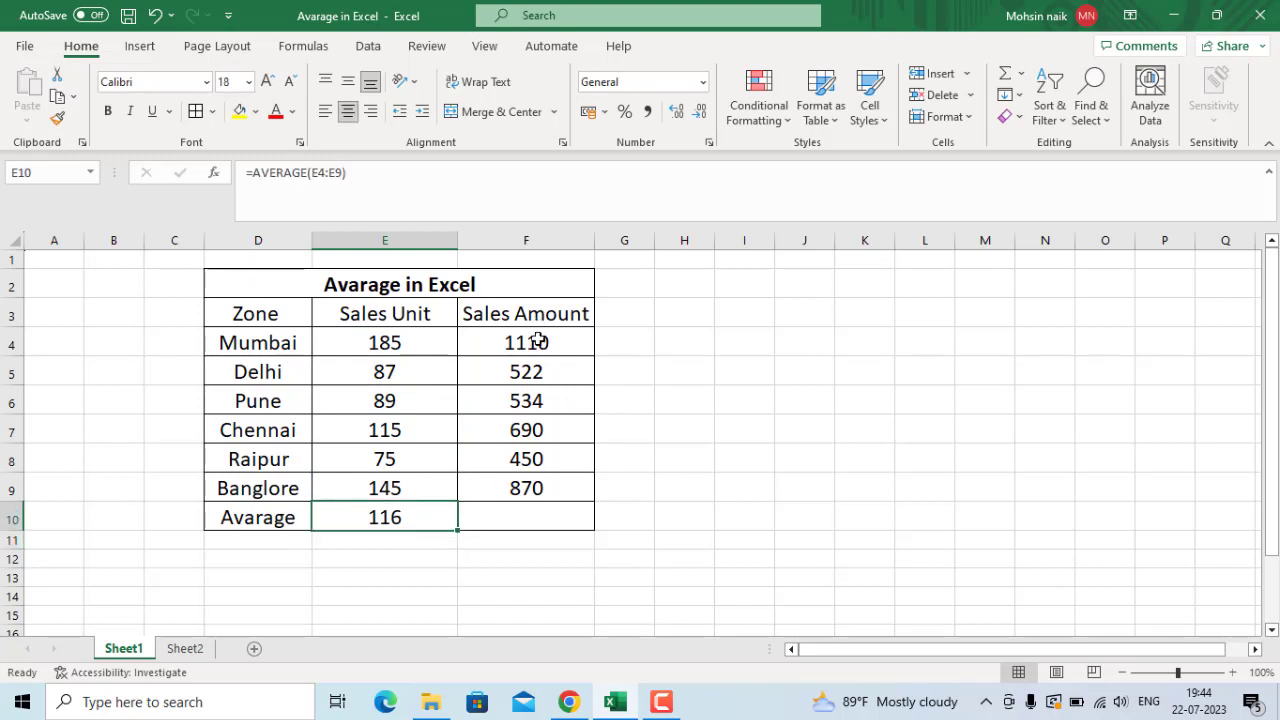
# Step: Enter =AVERAGE(F4:F9) in F10 so the Sales Amount average reads 696
pyautogui.click(530, 515)
pyautogui.write('=')
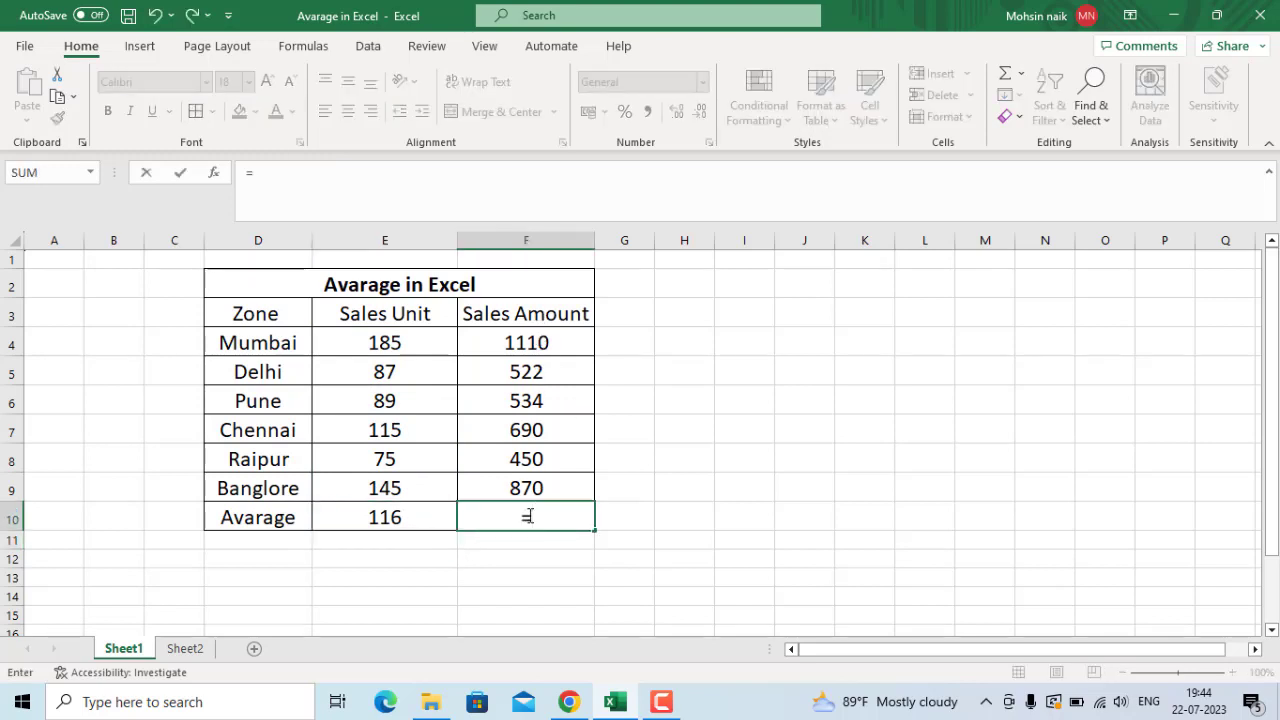
pyautogui.write('av')
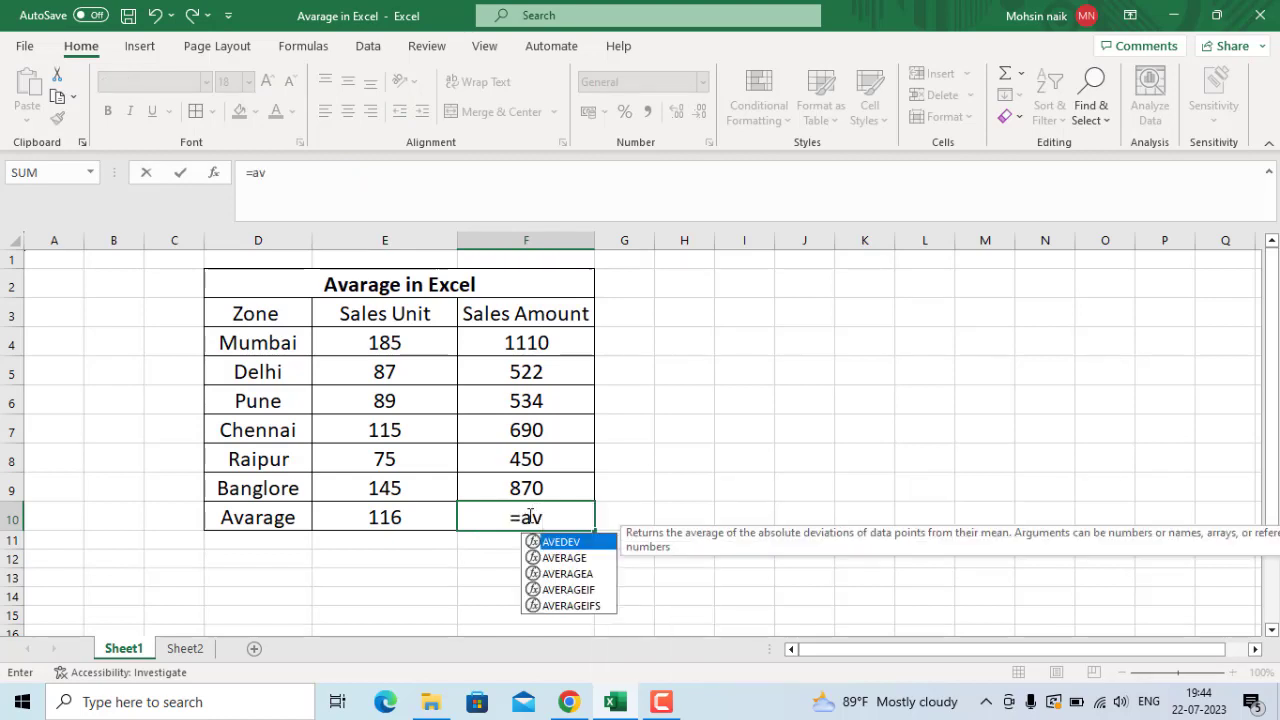
pyautogui.press('Down')
pyautogui.press('Tab')
pyautogui.click(545, 350)
pyautogui.moveTo(545, 350); pyautogui.dragTo(550, 467)
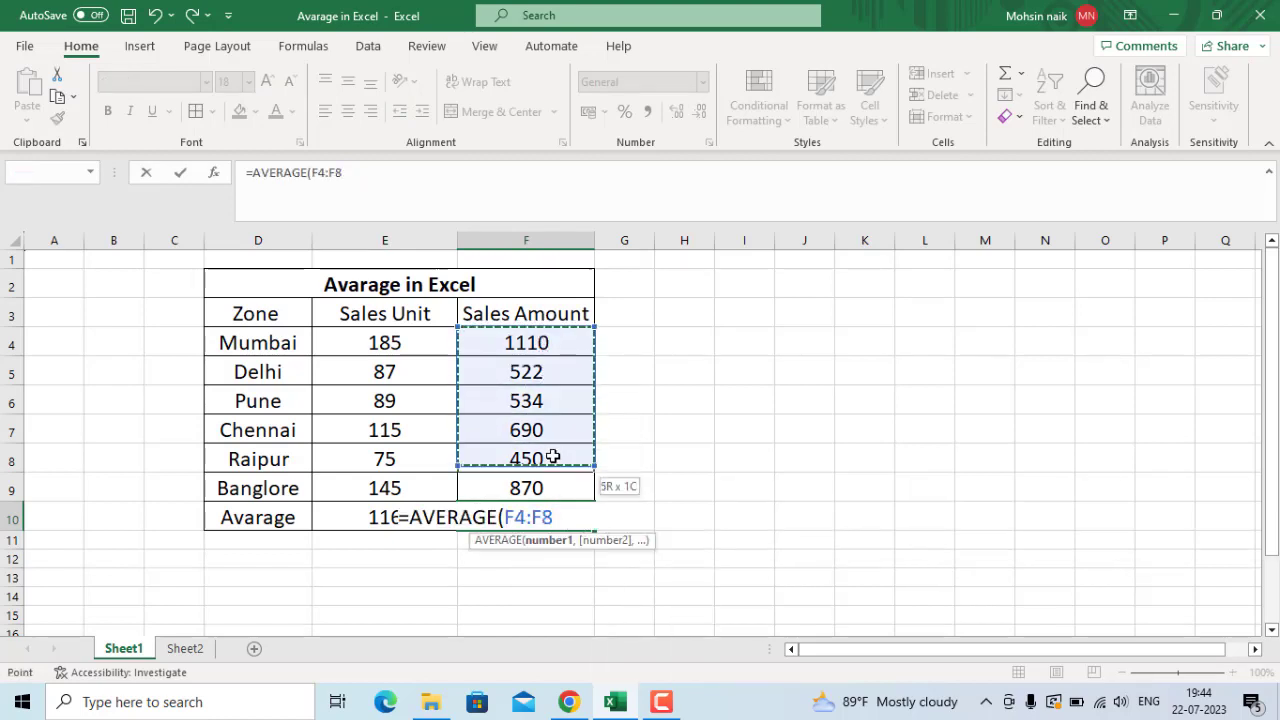
pyautogui.write(')')
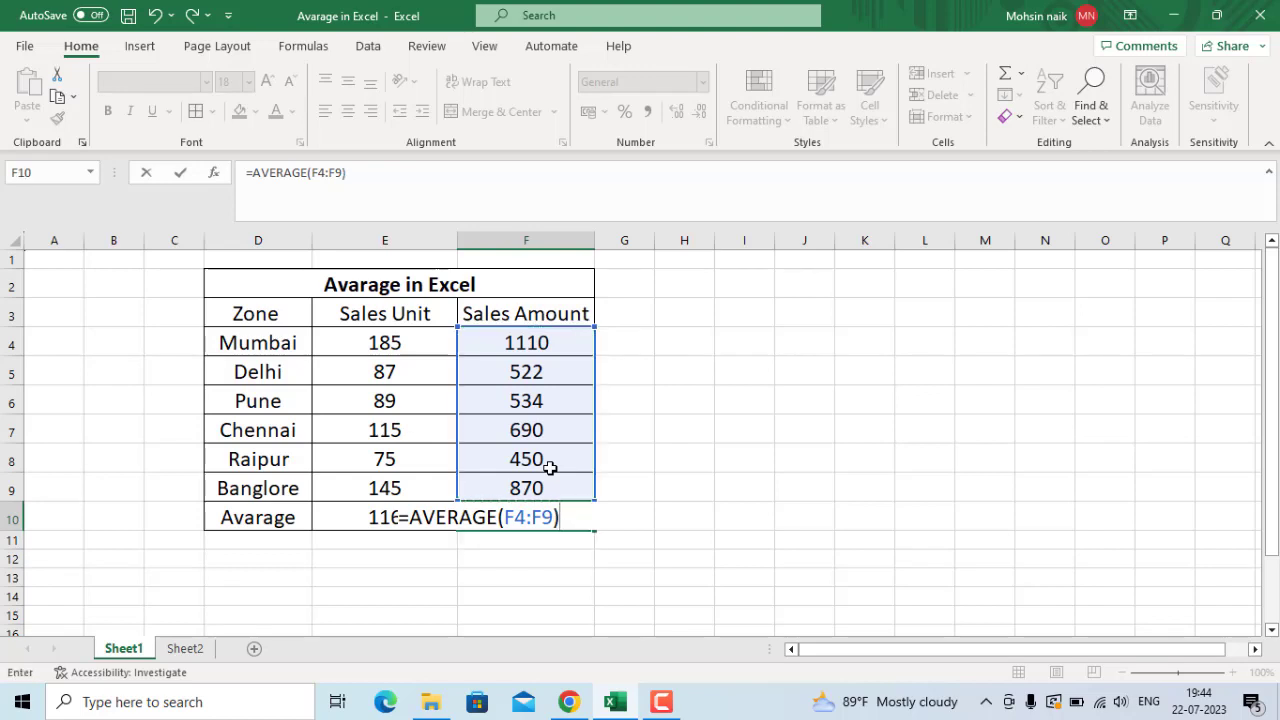
pyautogui.press('Return')
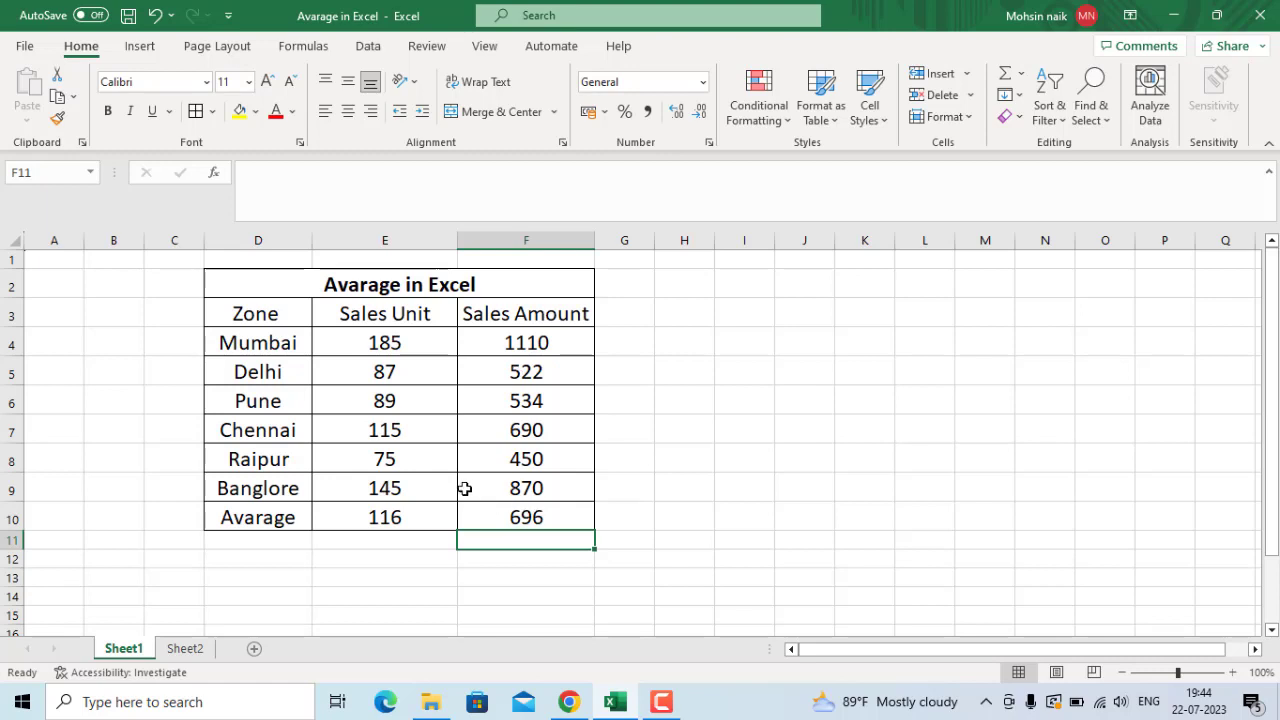
pyautogui.click(434, 558)
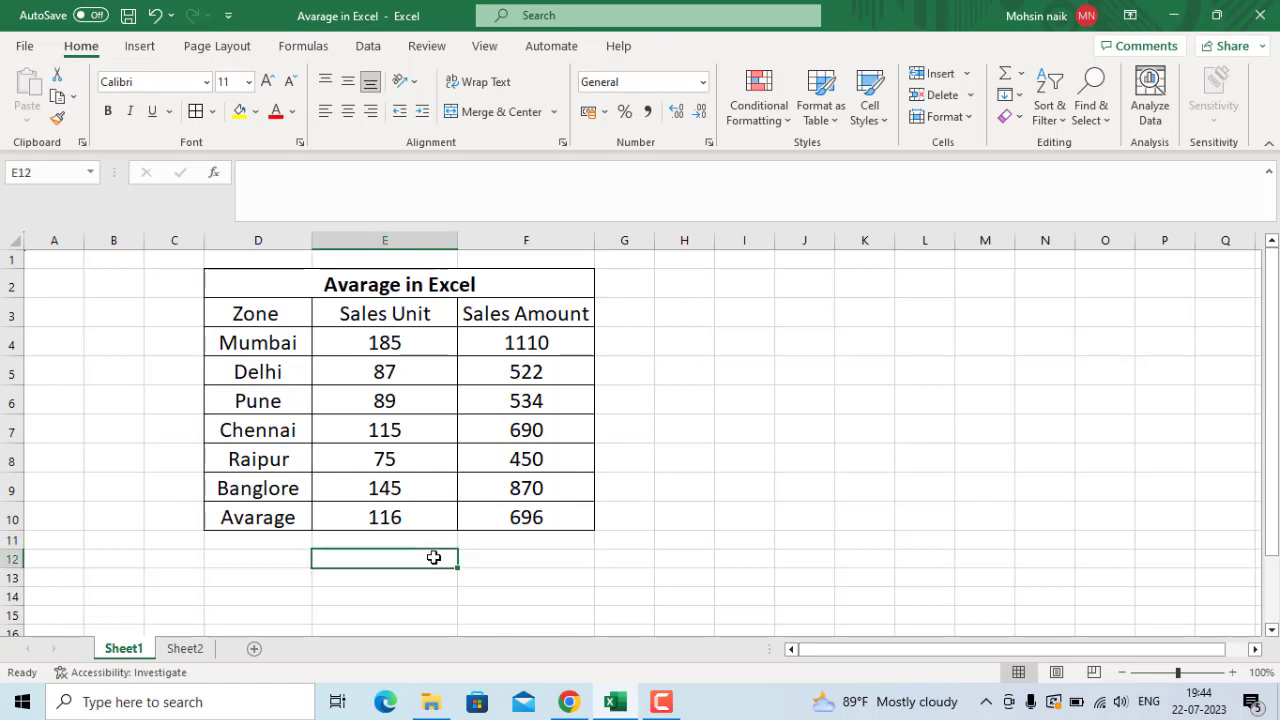
# Step: Highlight the Sales Unit values E4:E9, then move to cell E12 below the table
pyautogui.click(409, 338)
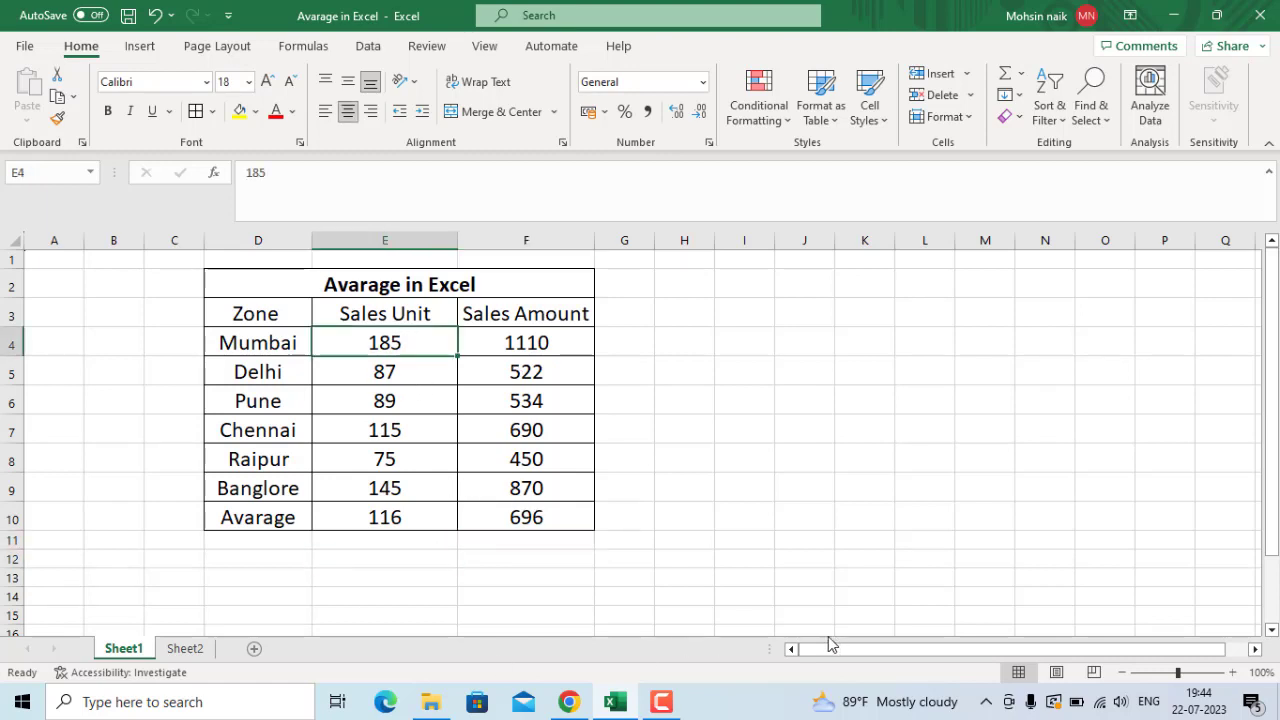
pyautogui.click(383, 342)
pyautogui.moveTo(383, 342); pyautogui.dragTo(387, 475)
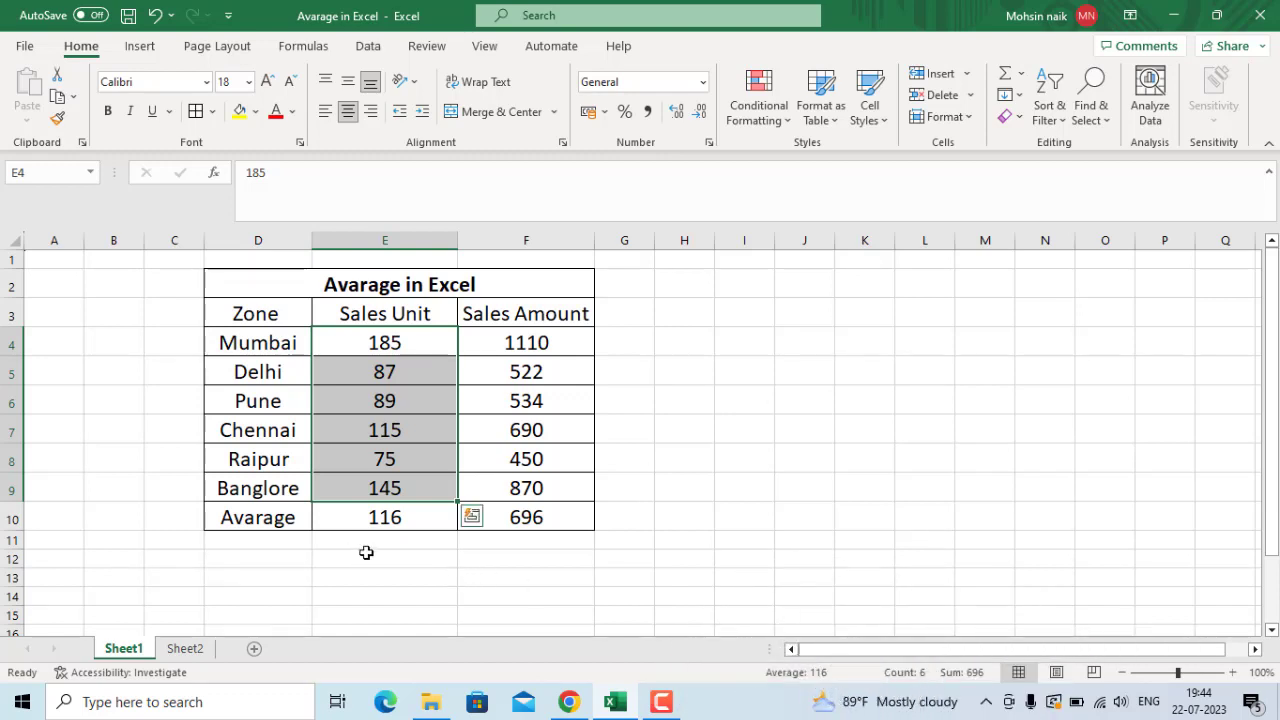
pyautogui.click(364, 561)
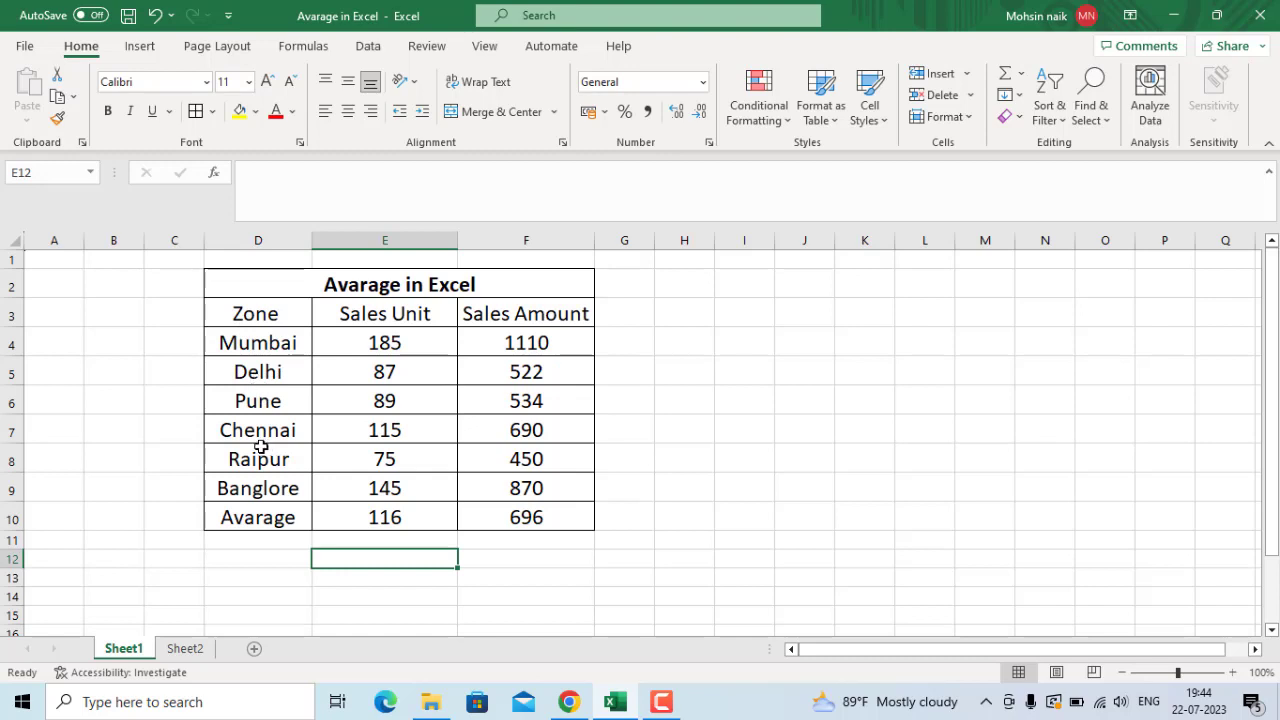
# Step: Enter =AVERAGE(E5,E7,E9) in E12 to average Delhi, Chennai and Banglore units (115.6666667)
pyautogui.doubleClick(357, 560)
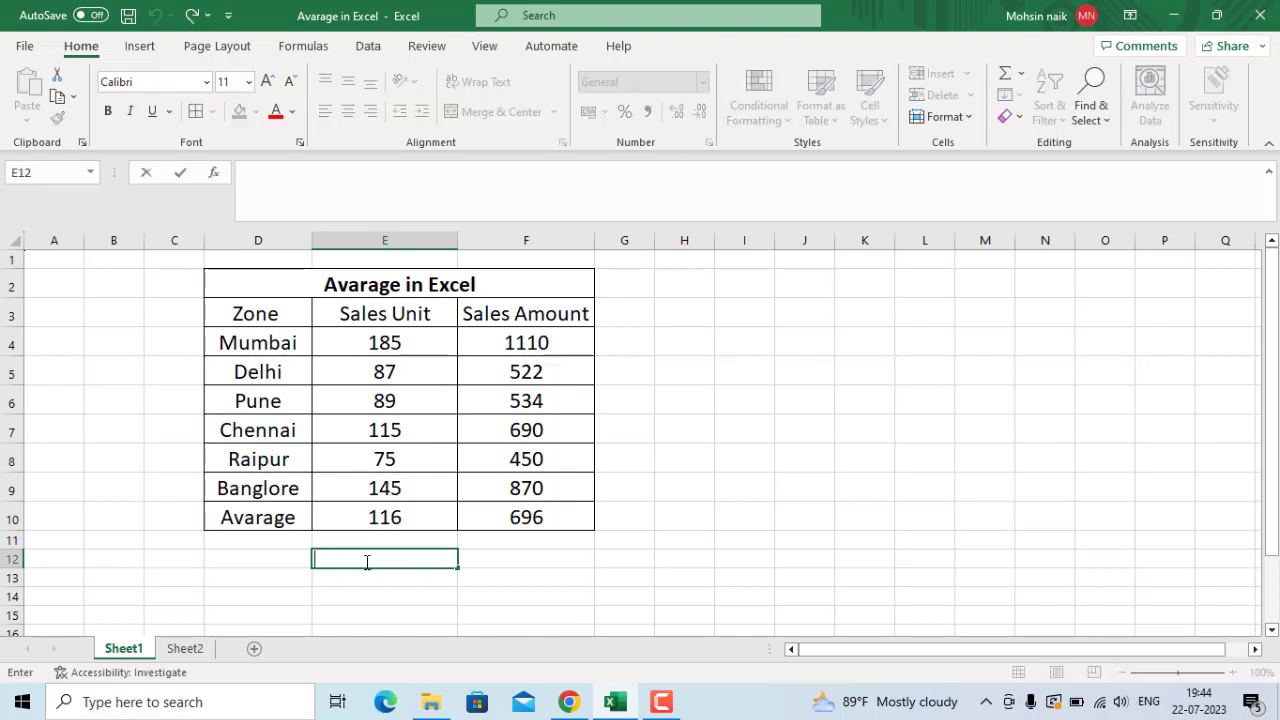
pyautogui.write('=')
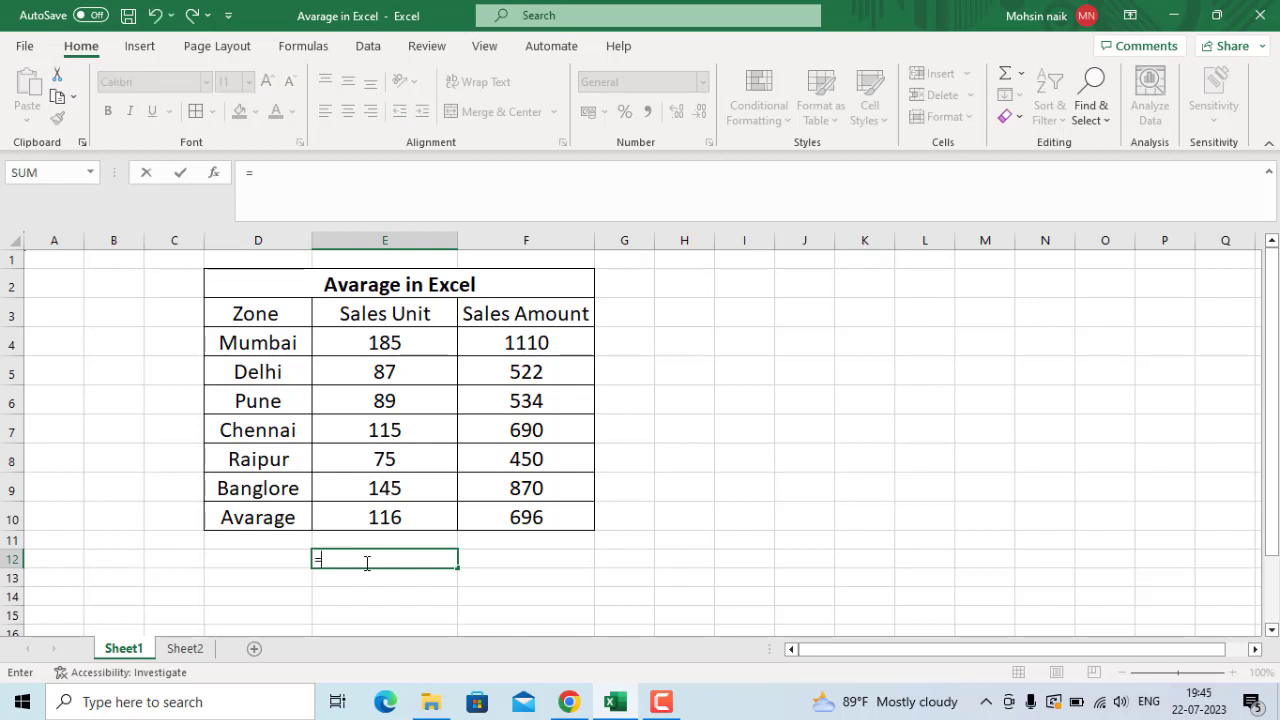
pyautogui.write('aver')
pyautogui.press('Tab')
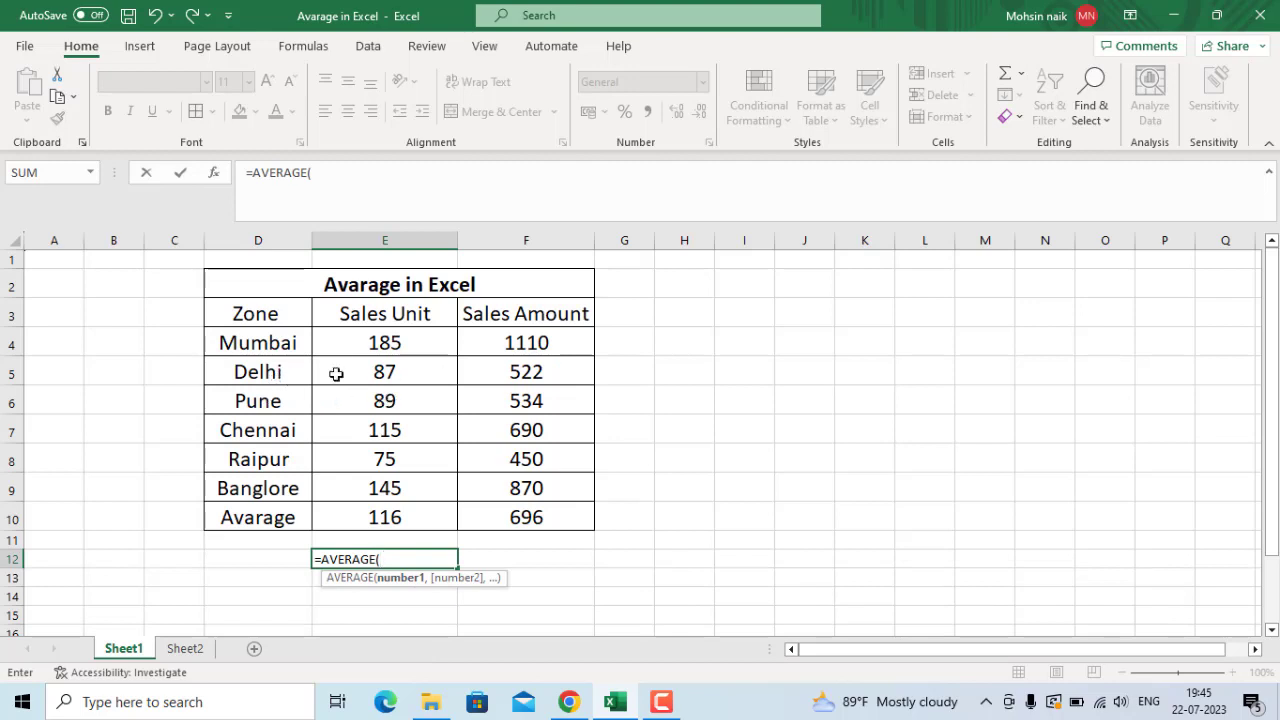
pyautogui.click(384, 369)
pyautogui.write(',')
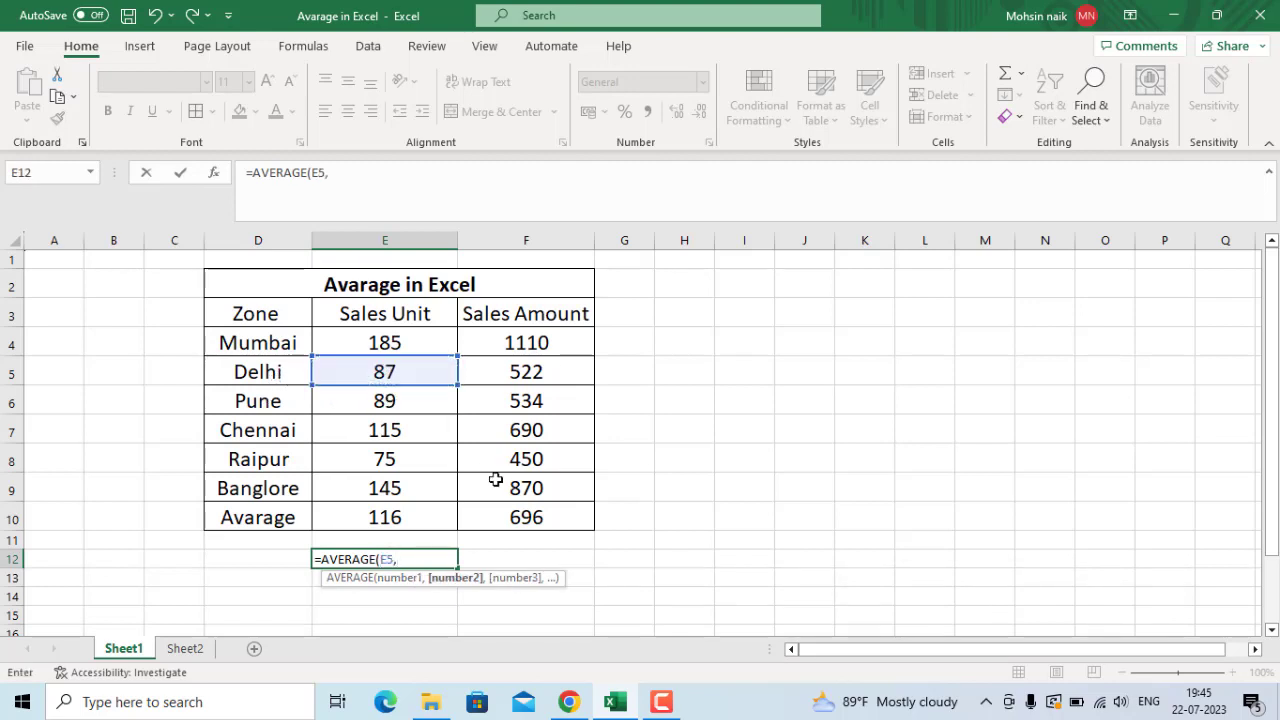
pyautogui.click(390, 430)
pyautogui.write(',')
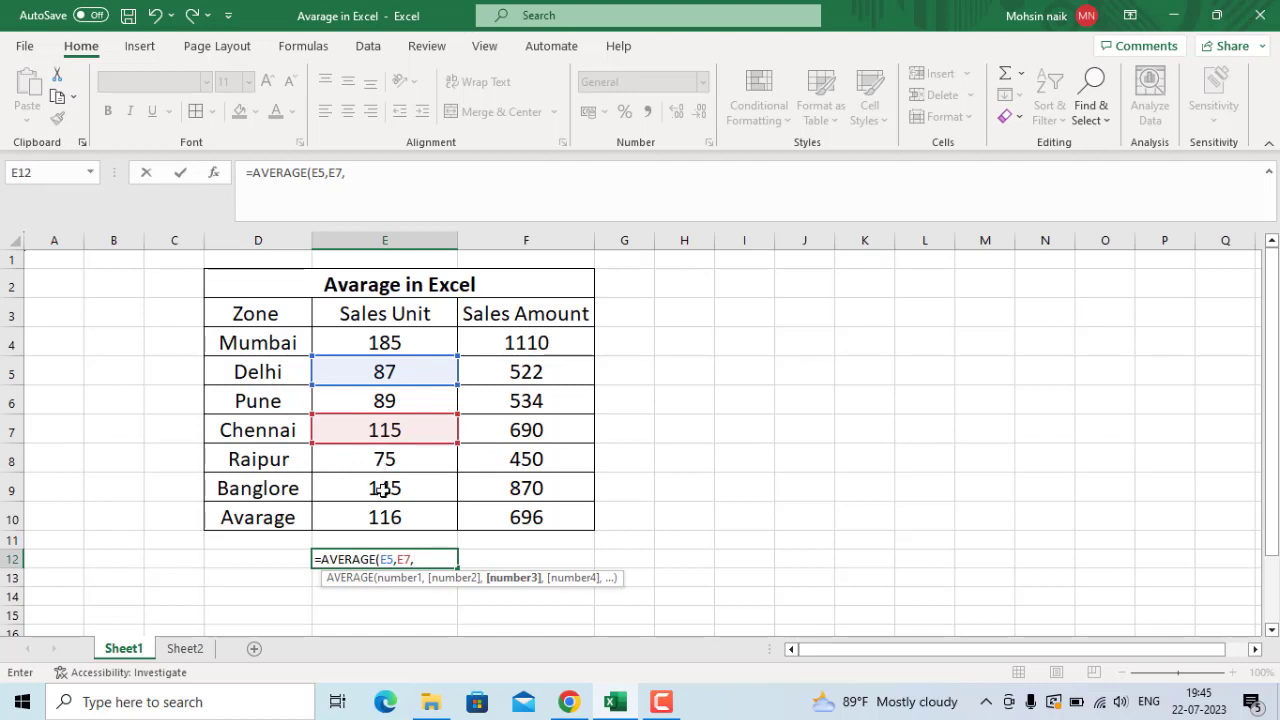
pyautogui.click(383, 490)
pyautogui.write(')')
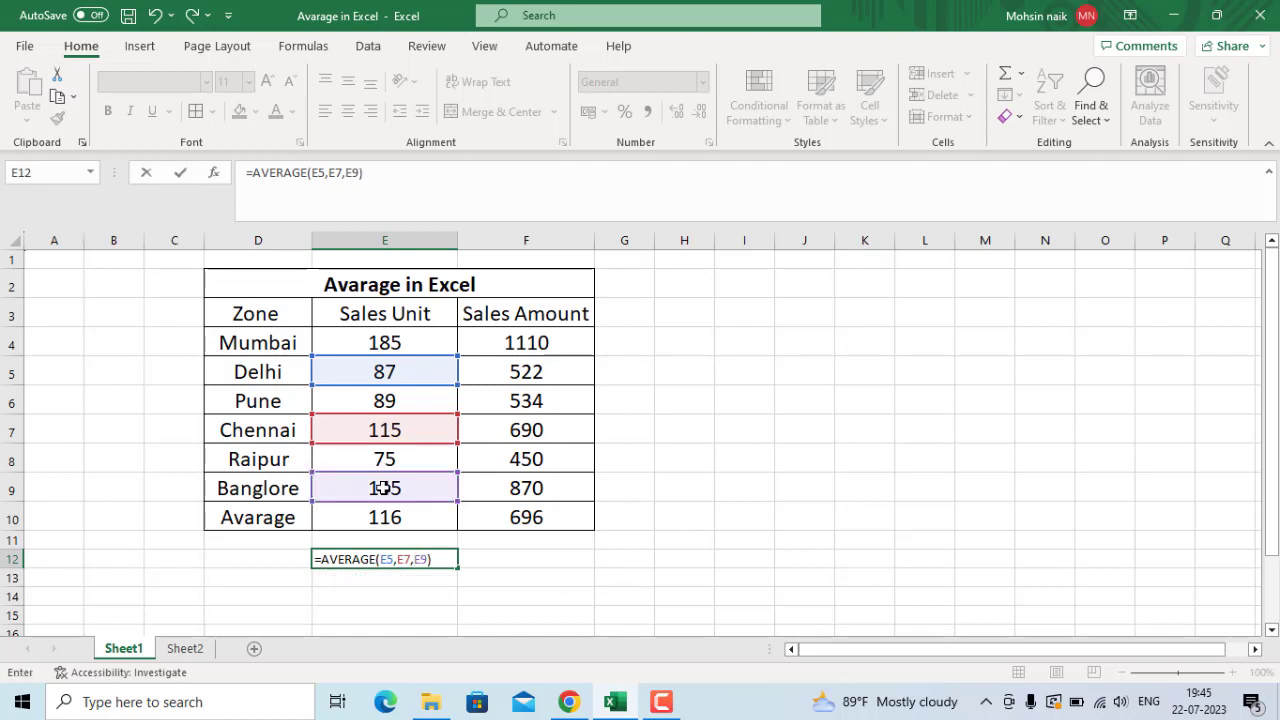
pyautogui.press('Return')
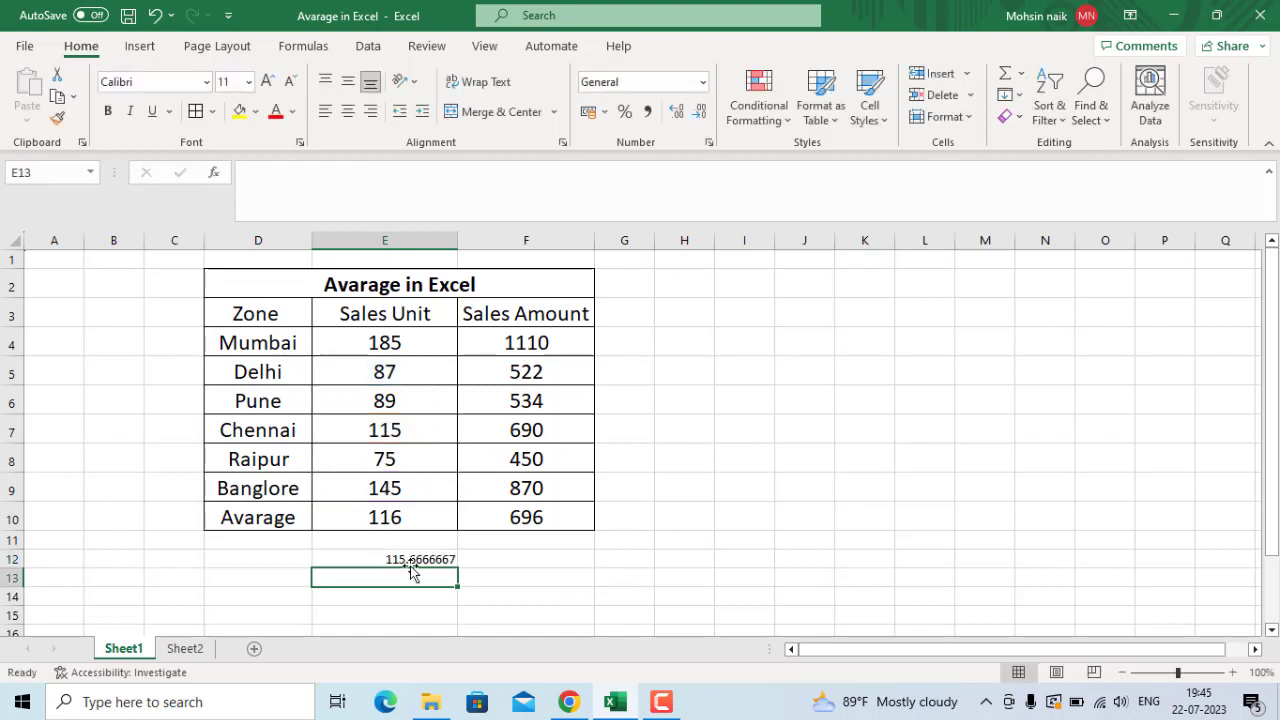
pyautogui.click(403, 559)
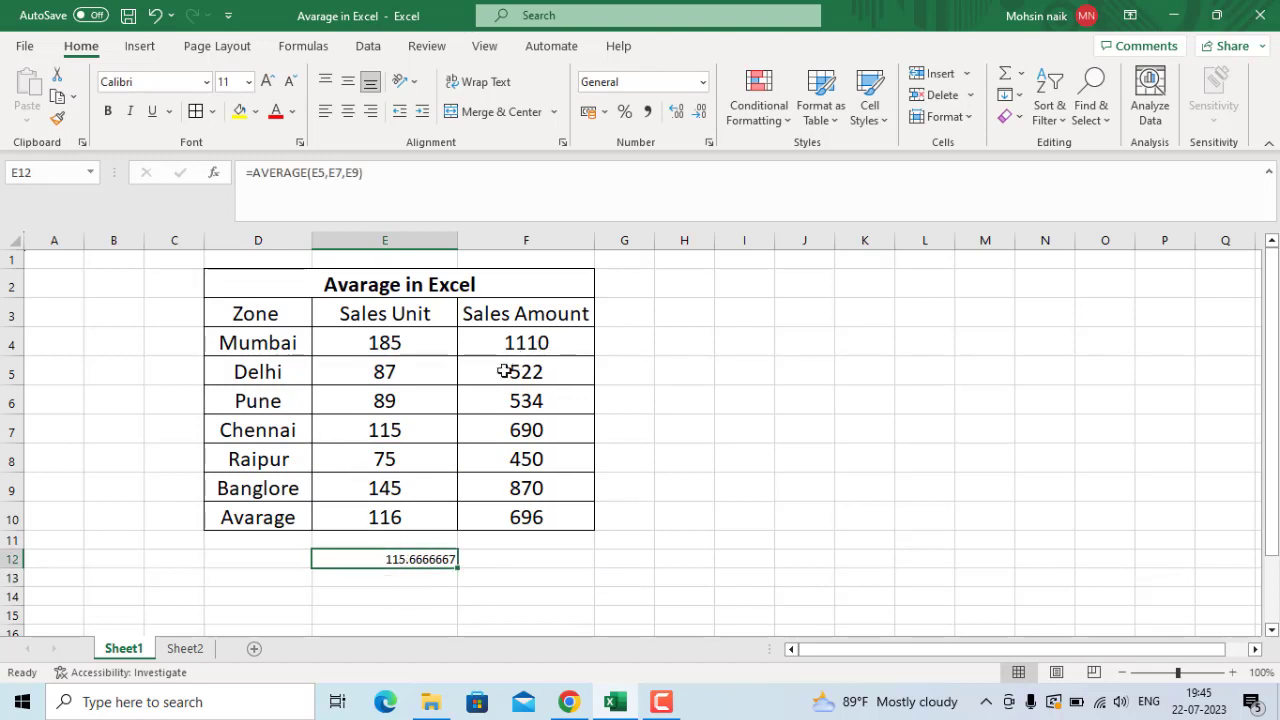
# Step: Enter =AVERAGE(F5,F7,F9) in F12 to average Delhi, Chennai and Banglore amounts (694)
pyautogui.click(524, 554)
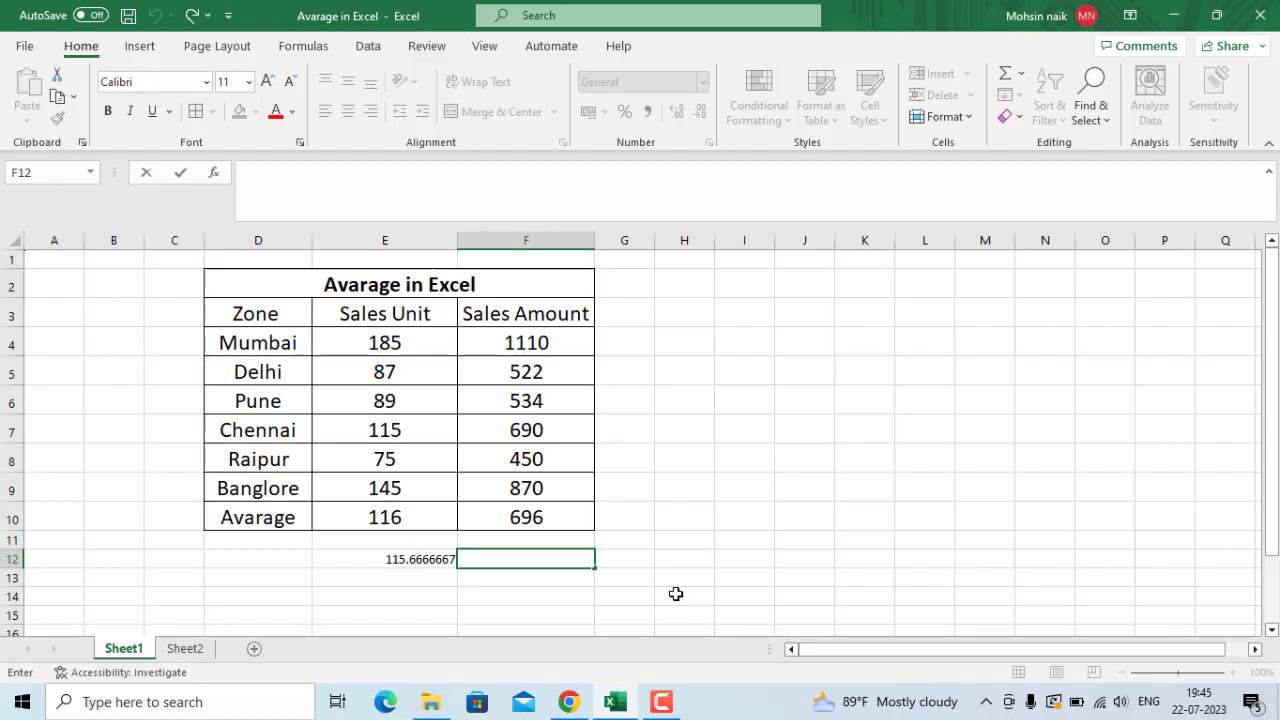
pyautogui.write('=a')
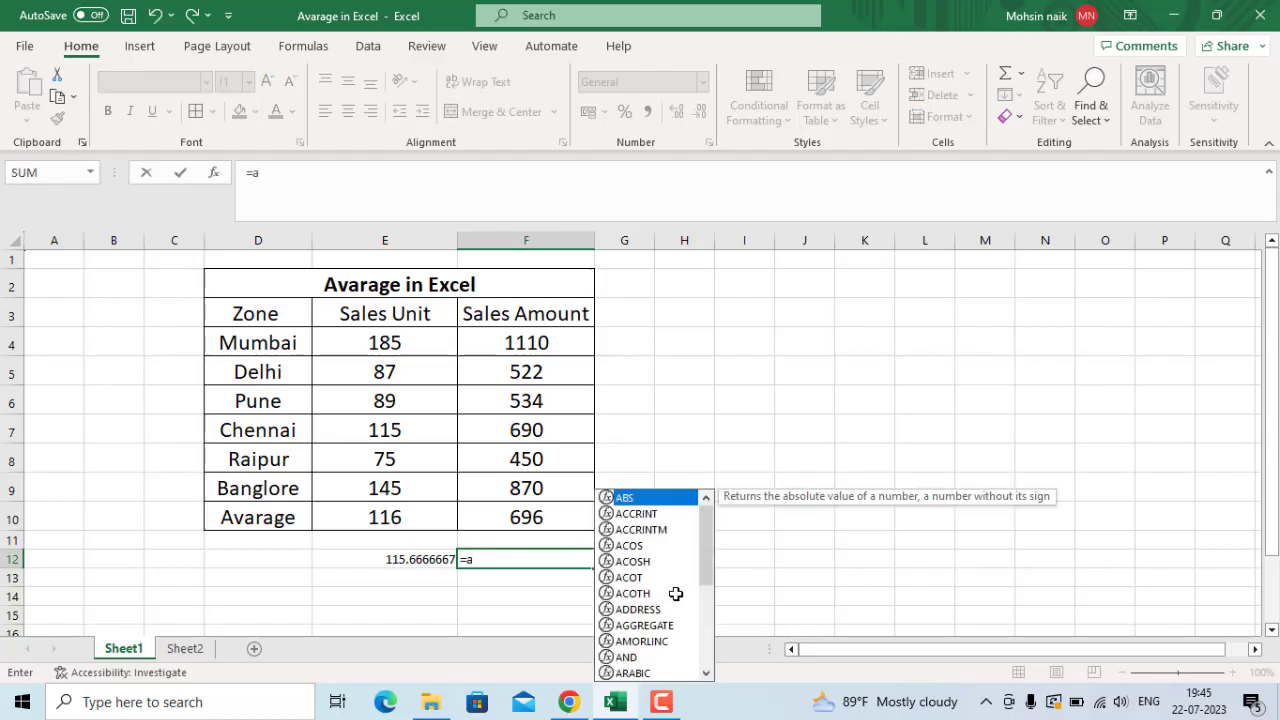
pyautogui.write('ve')
pyautogui.doubleClick(525, 592)
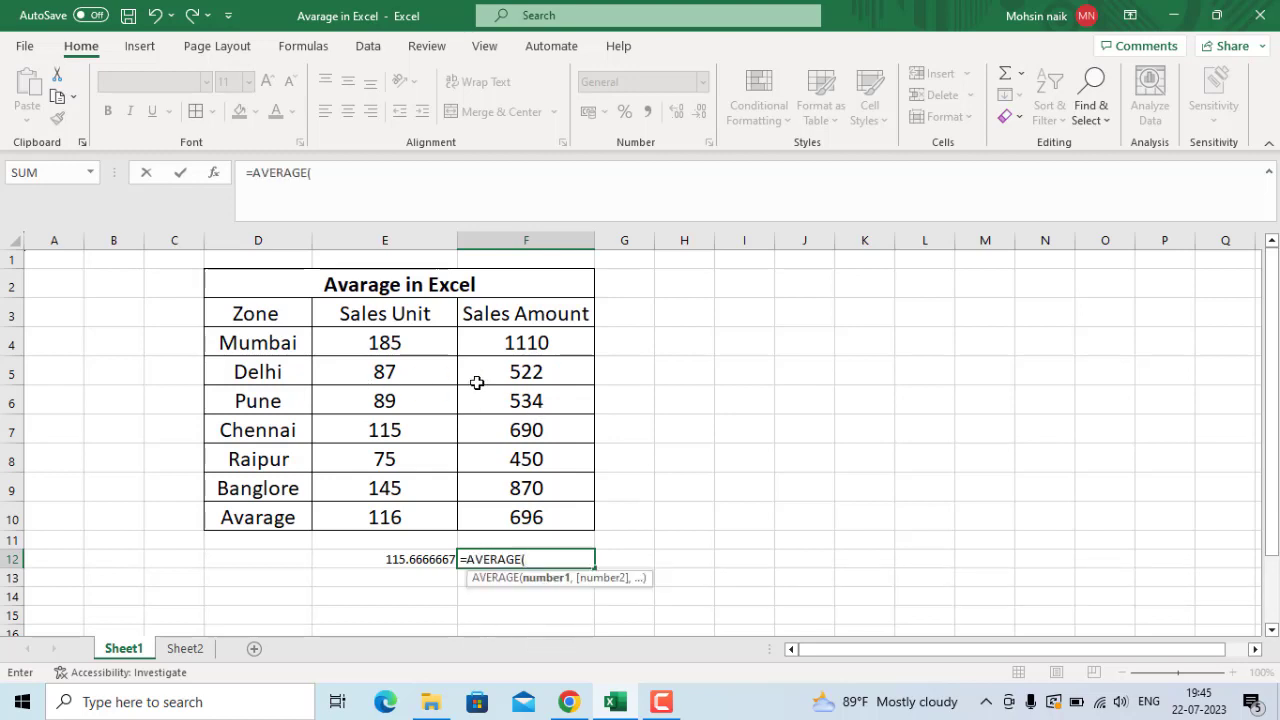
pyautogui.click(508, 372)
pyautogui.write(',')
pyautogui.click(527, 428)
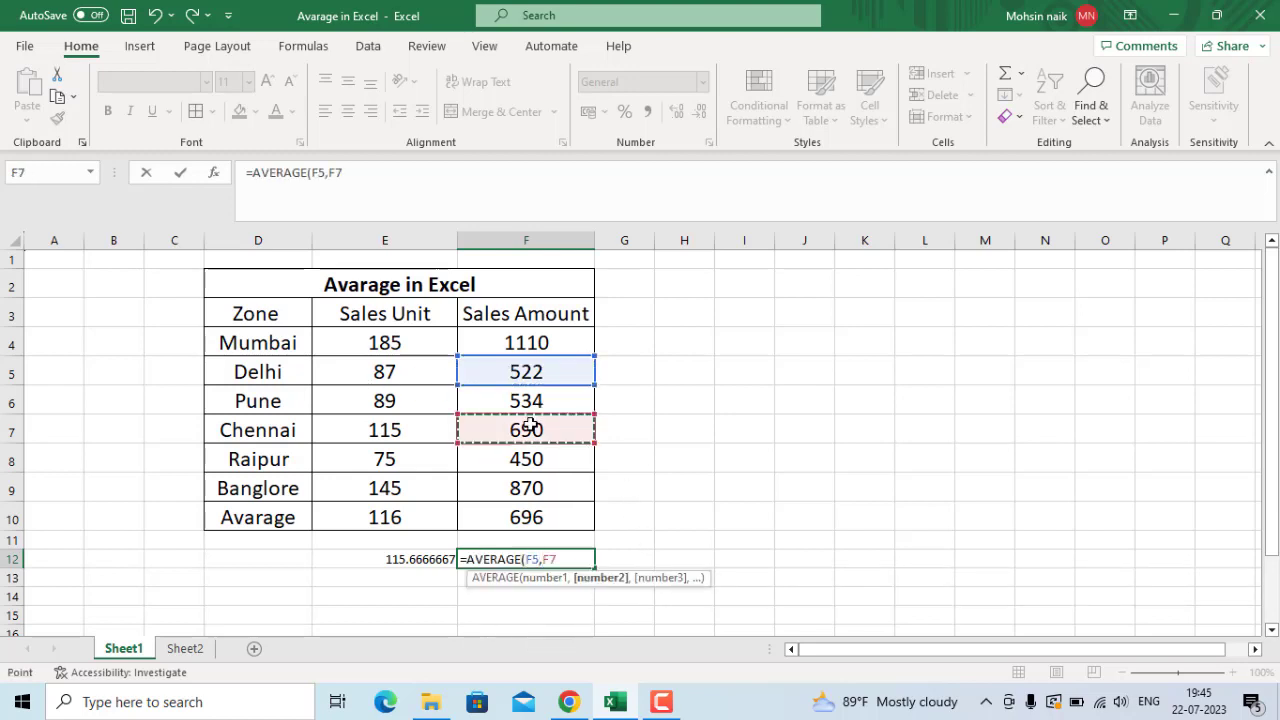
pyautogui.write(',')
pyautogui.click(520, 488)
pyautogui.write(')')
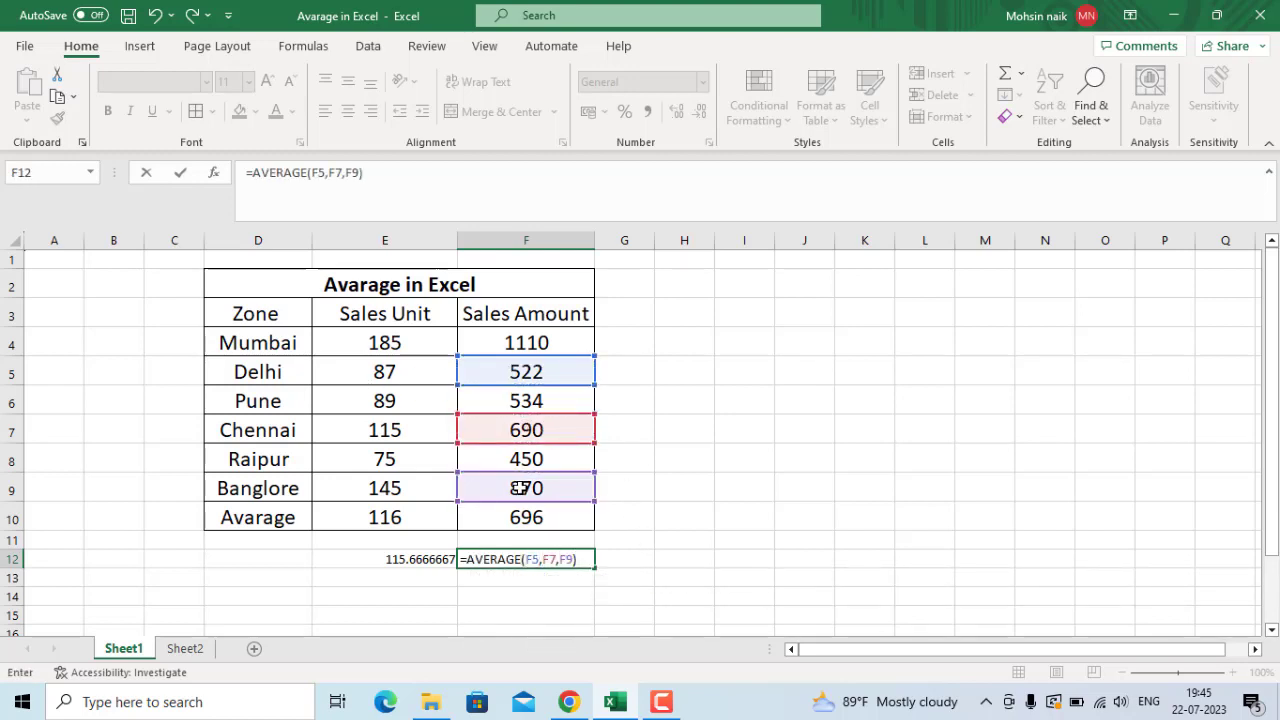
pyautogui.press('Return')
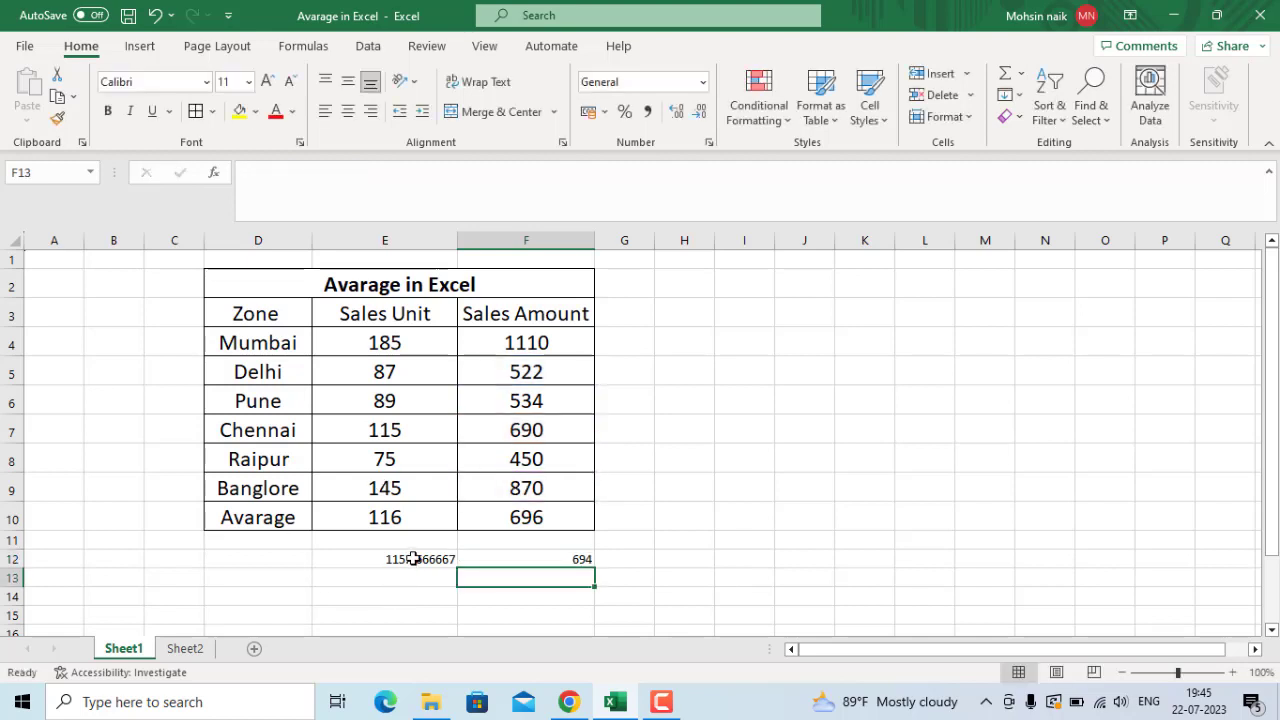
pyautogui.click(414, 559)
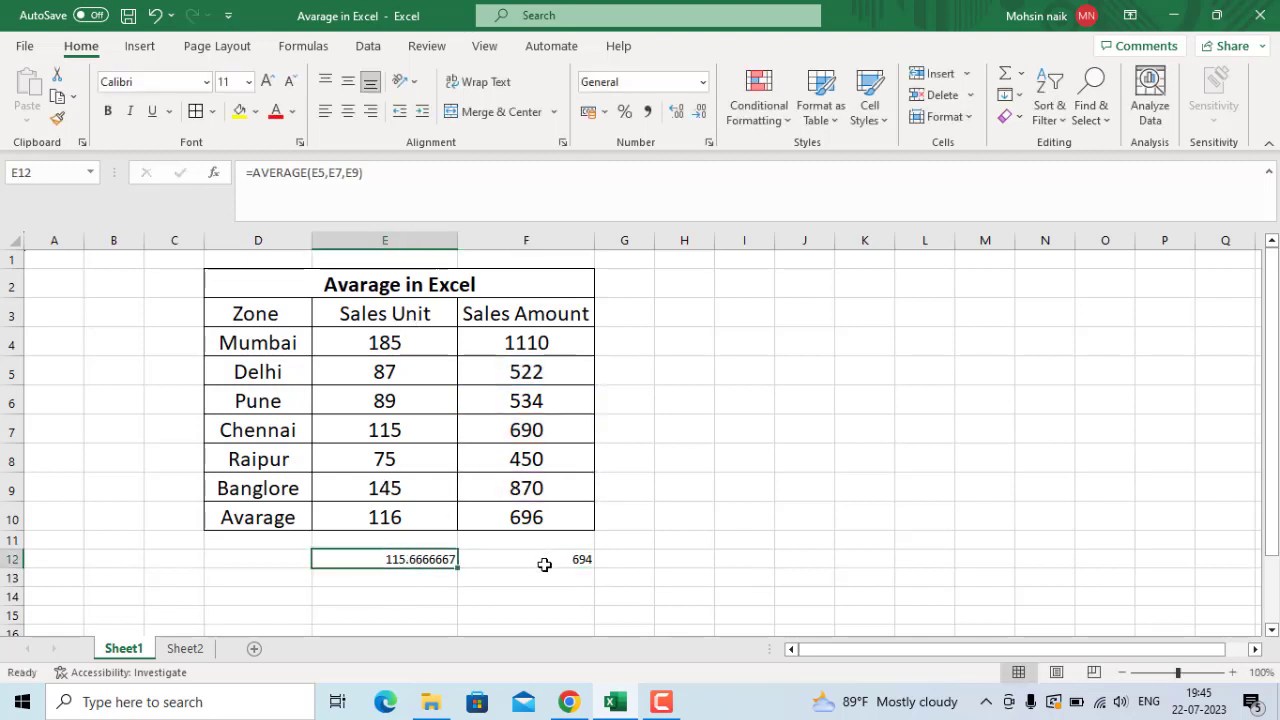
pyautogui.click(535, 561)
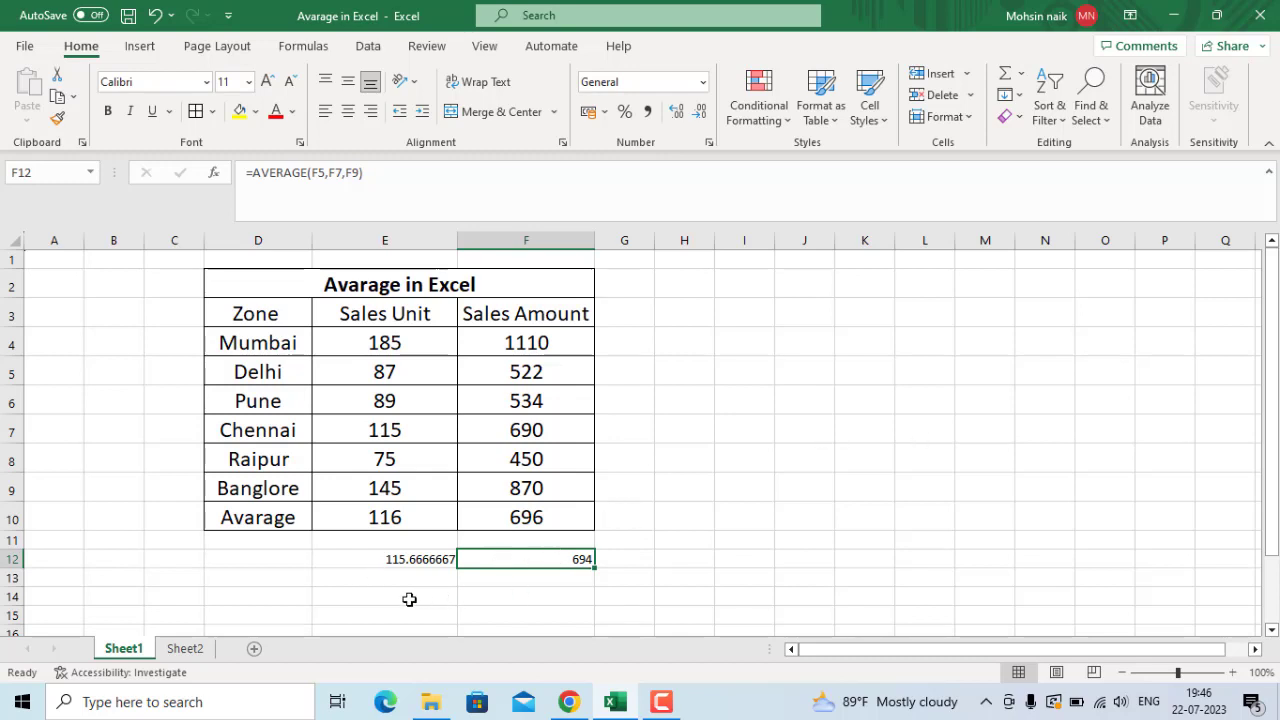
pyautogui.click(409, 597)
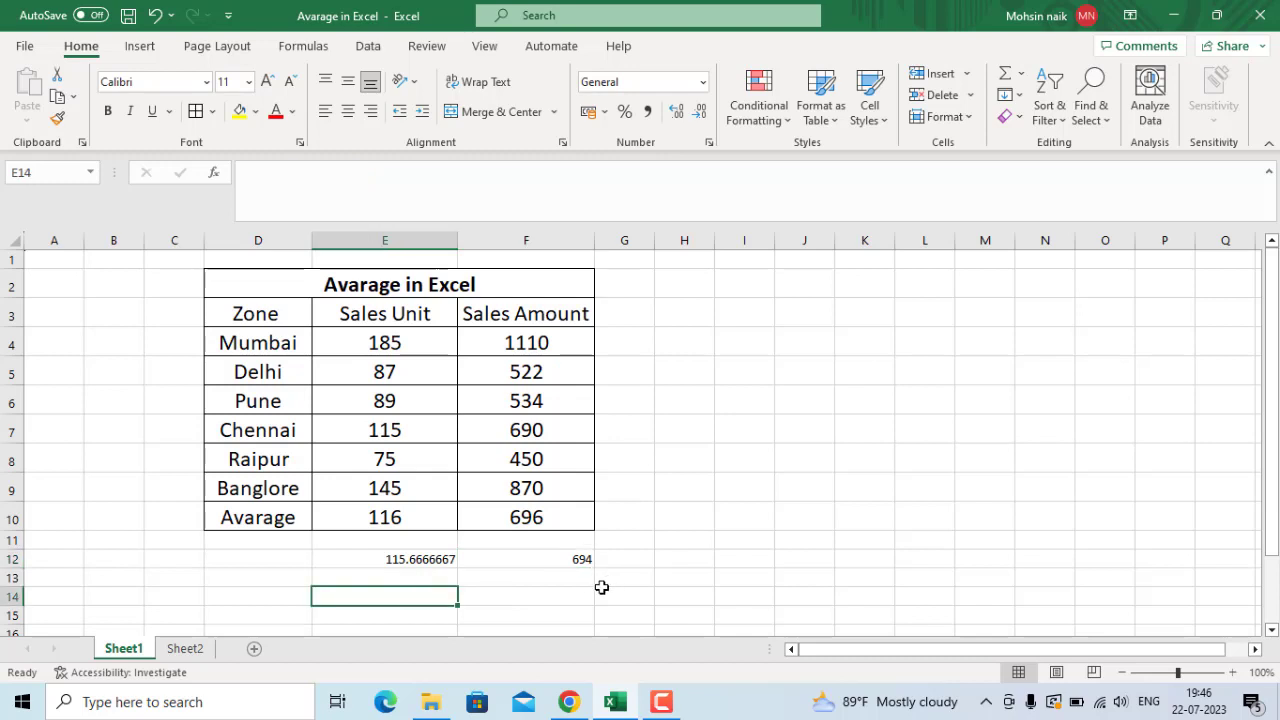